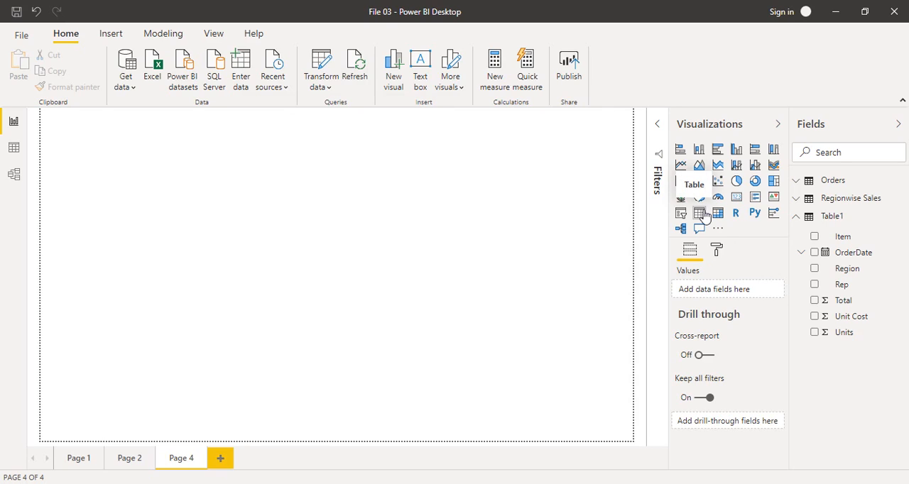
Insert a page-filling table with Region, Item and Units from Table1, and sort it by Item
{"action": "left_click", "coordinate": [700, 214]}
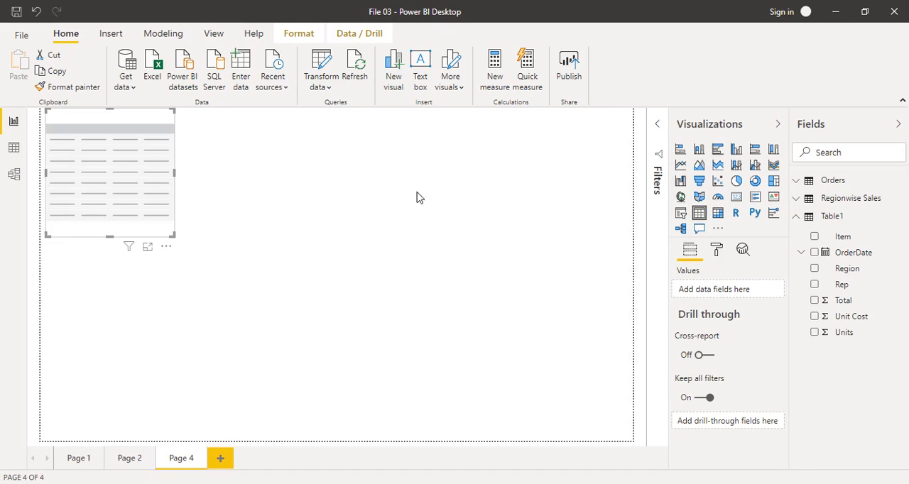
{"action": "left_click_drag", "start_coordinate": [174, 235], "coordinate": [632, 441]}
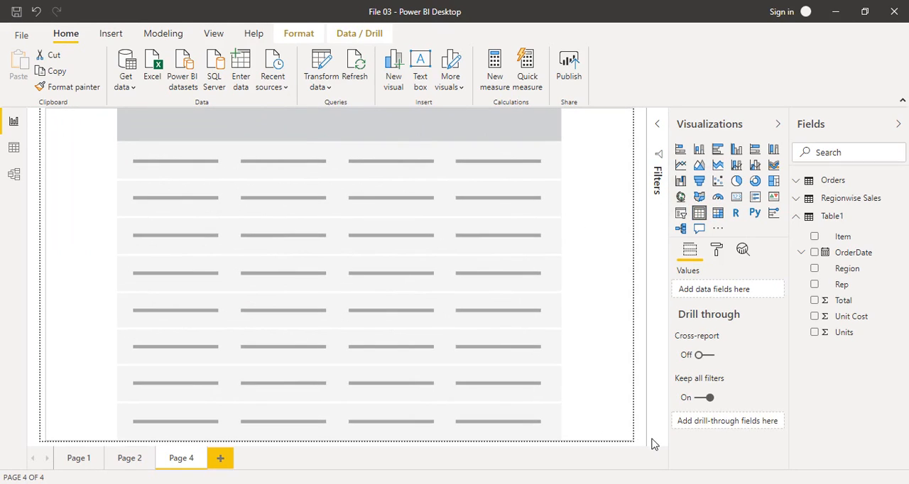
{"action": "left_click", "coordinate": [814, 269]}
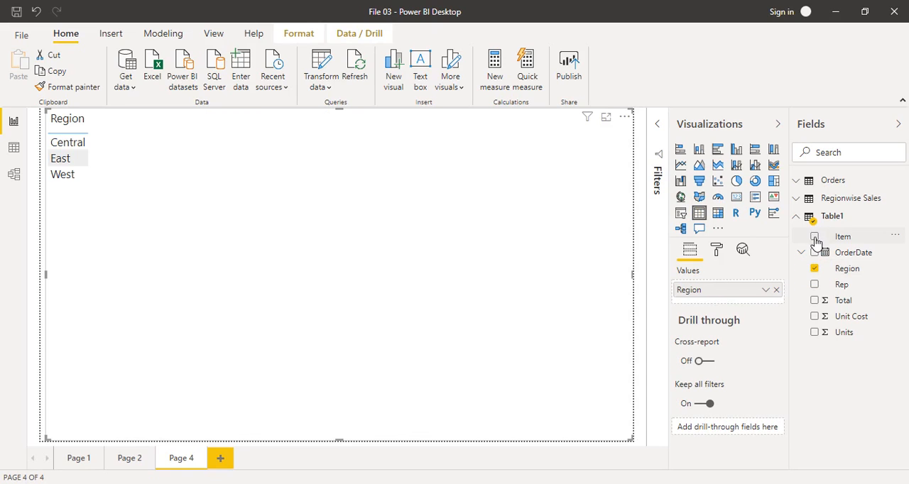
{"action": "left_click", "coordinate": [815, 237]}
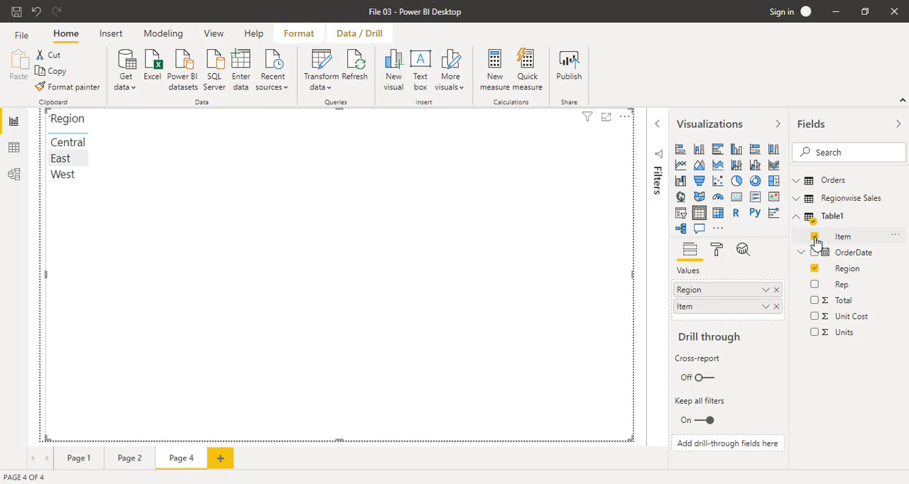
{"action": "left_click", "coordinate": [814, 332]}
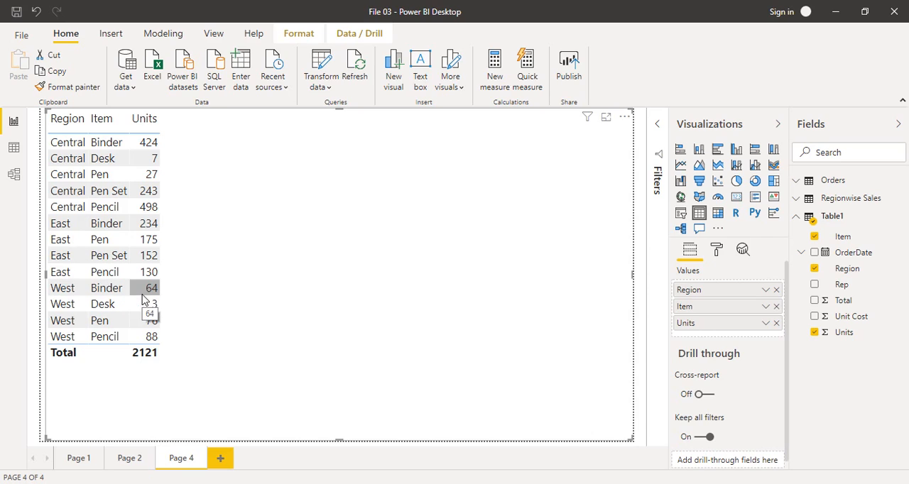
{"action": "left_click", "coordinate": [95, 130]}
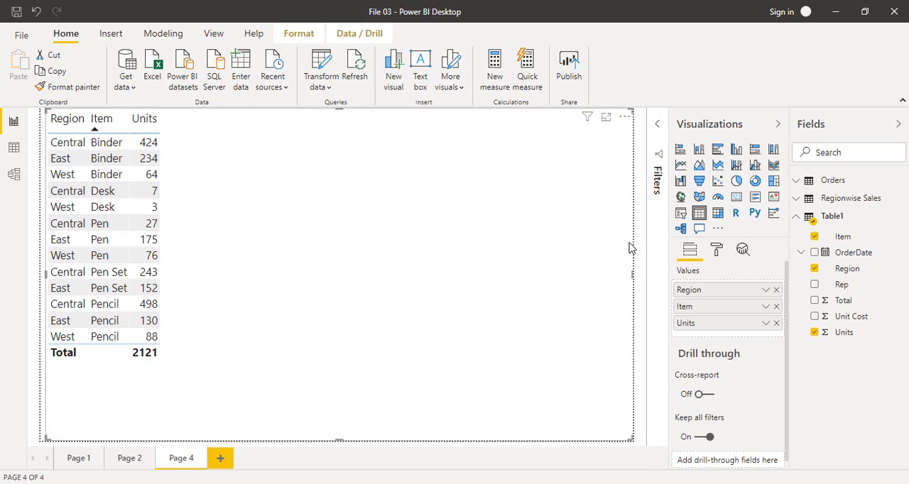
Convert the table to a matrix with Item as rows, Region as columns and Units as values
{"action": "left_click", "coordinate": [717, 215]}
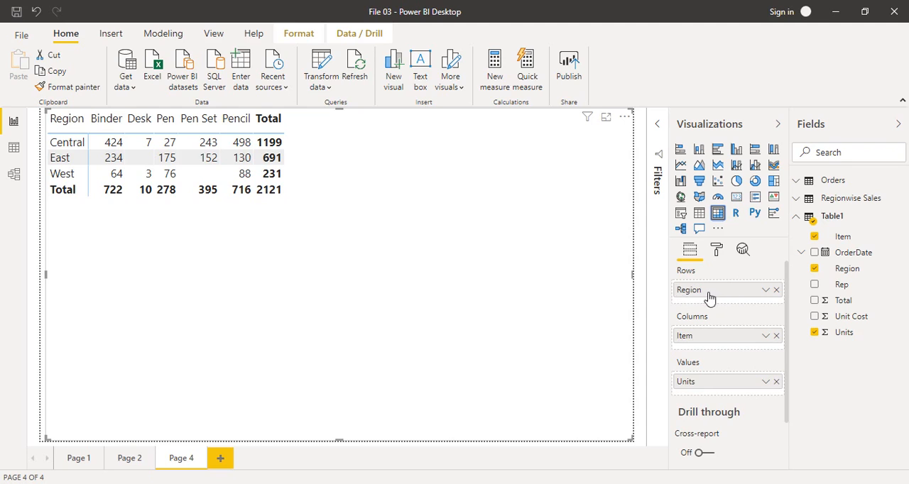
{"action": "left_click_drag", "start_coordinate": [714, 298], "coordinate": [715, 342]}
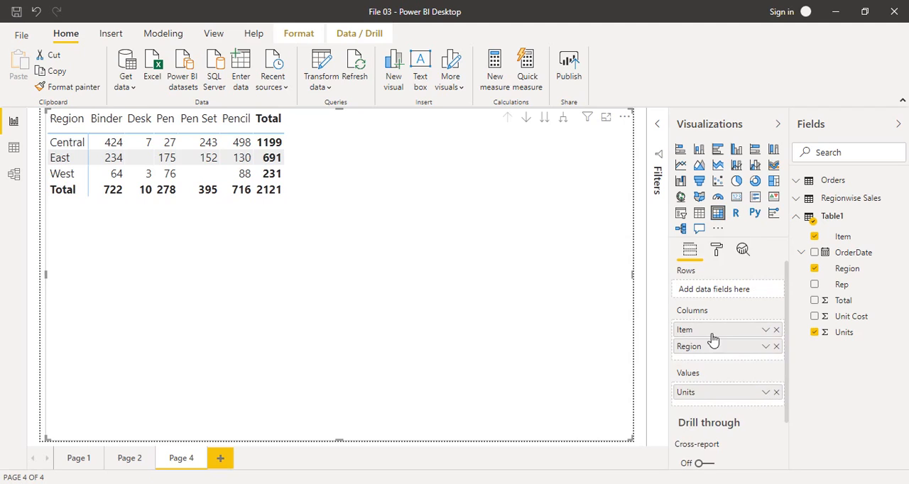
{"action": "left_click_drag", "start_coordinate": [709, 282], "coordinate": [706, 298]}
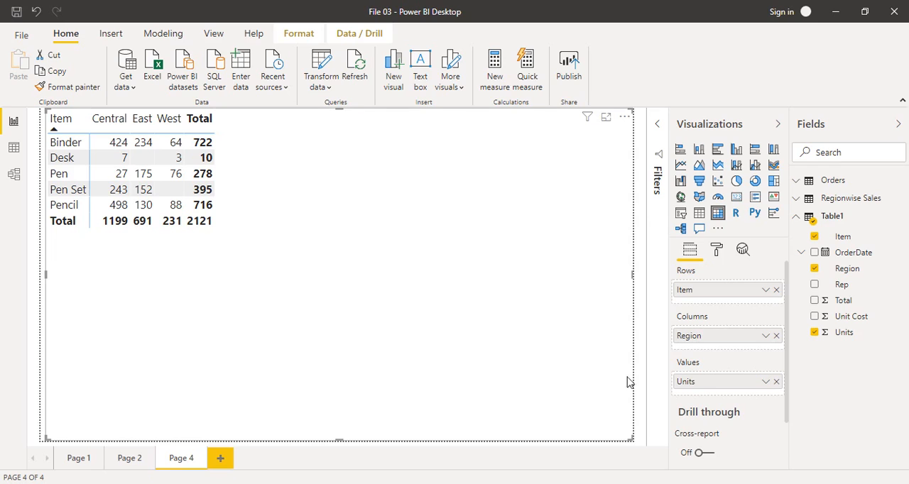
Try the Total field as a second value in the matrix and remove it again
{"action": "left_click", "coordinate": [837, 303]}
{"action": "left_click_drag", "start_coordinate": [838, 304], "coordinate": [749, 387]}
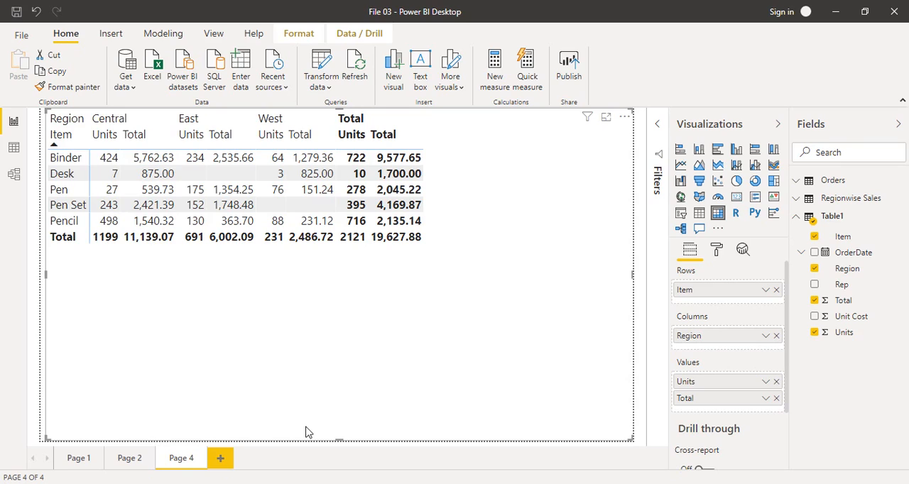
{"action": "left_click", "coordinate": [776, 399]}
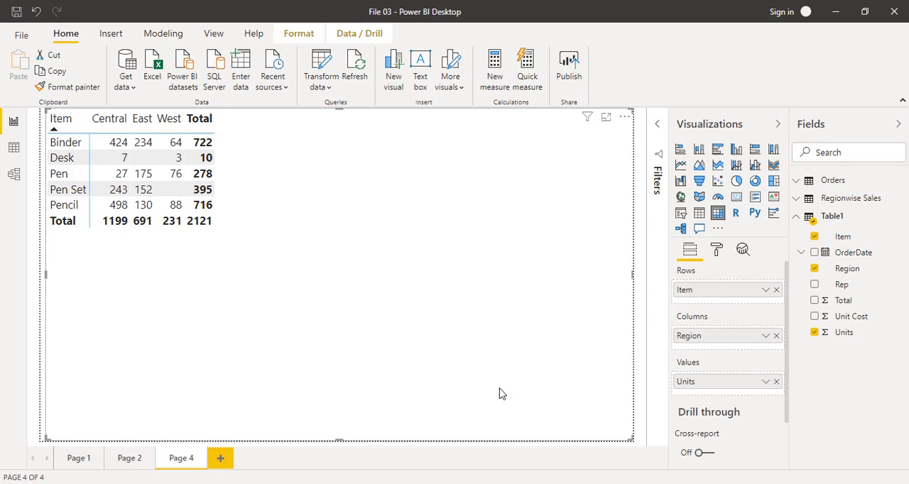
Turn on conditional formatting icons for the matrix's Units values
{"action": "left_click", "coordinate": [722, 253]}
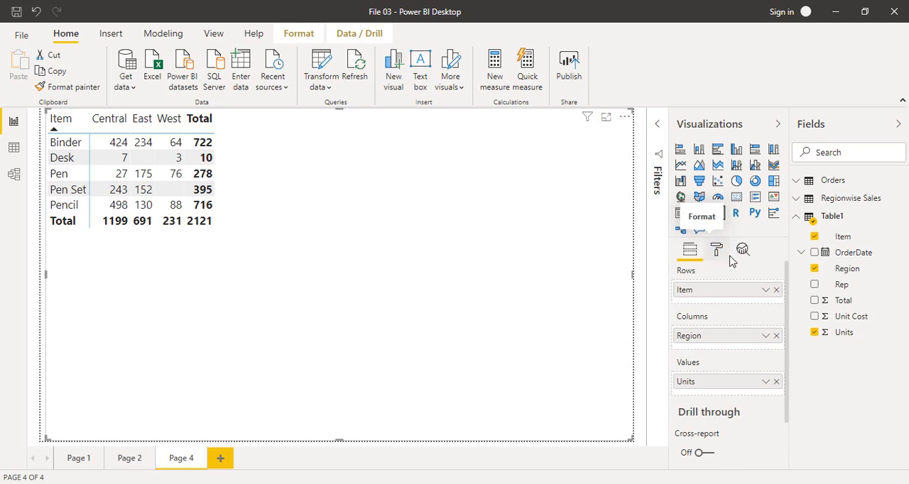
{"action": "left_click_drag", "start_coordinate": [788, 300], "coordinate": [795, 376]}
{"action": "left_click", "coordinate": [677, 347]}
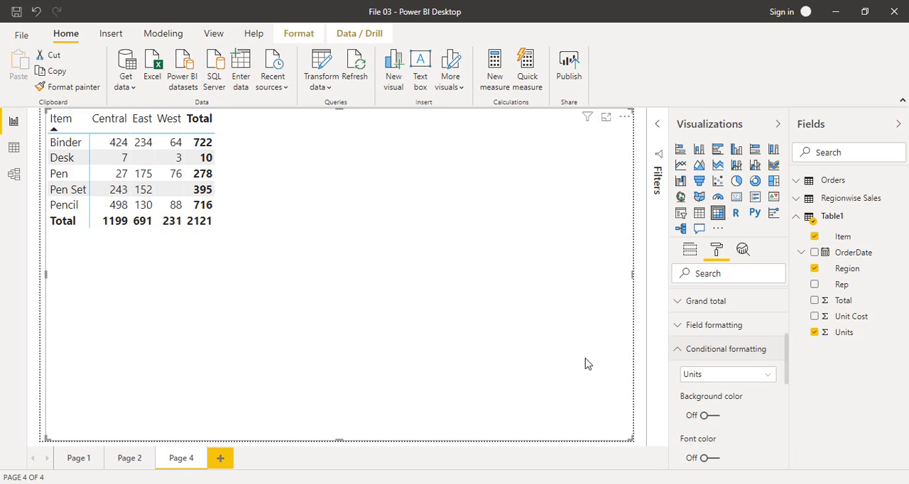
{"action": "left_click_drag", "start_coordinate": [786, 342], "coordinate": [788, 379]}
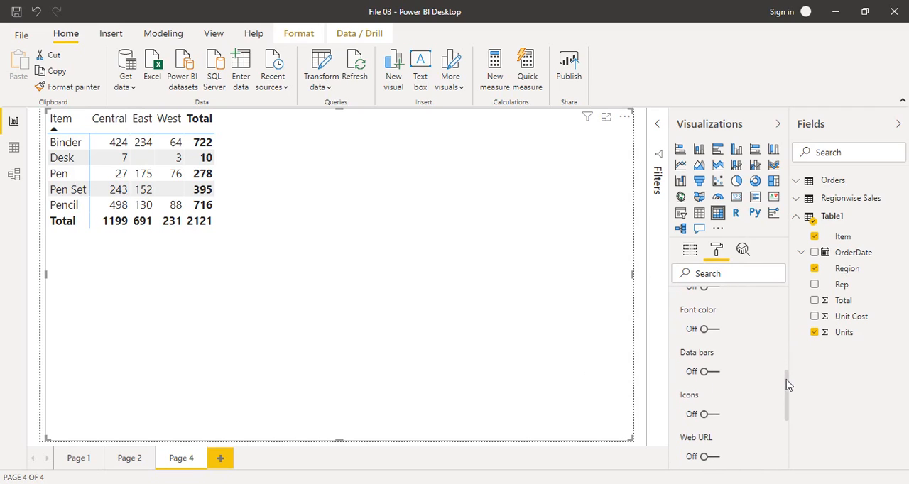
{"action": "left_click", "coordinate": [705, 416]}
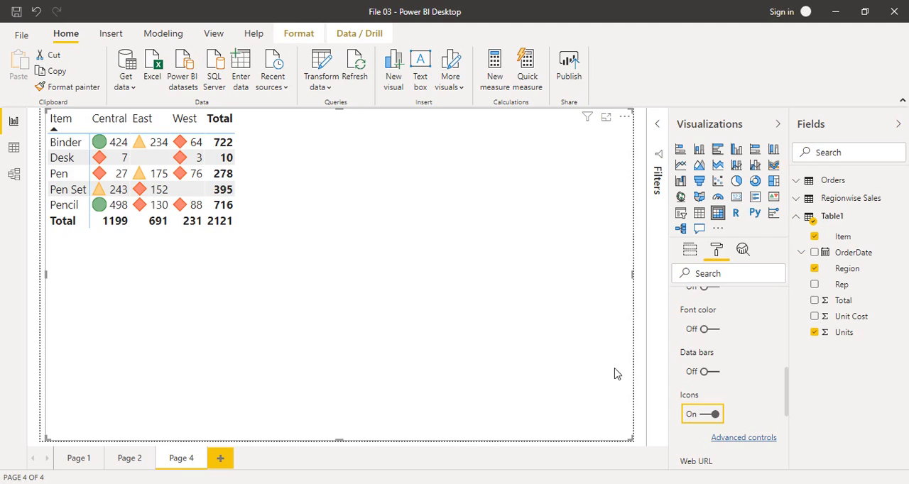
Open the advanced icon settings for Units with formatting by Rules, and move the dialog clear of the matrix
{"action": "left_click", "coordinate": [739, 439]}
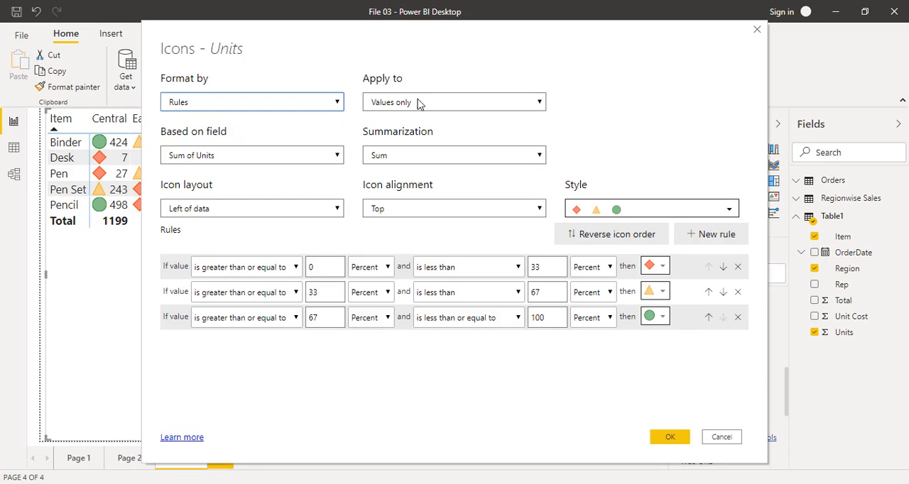
{"action": "left_click", "coordinate": [341, 104]}
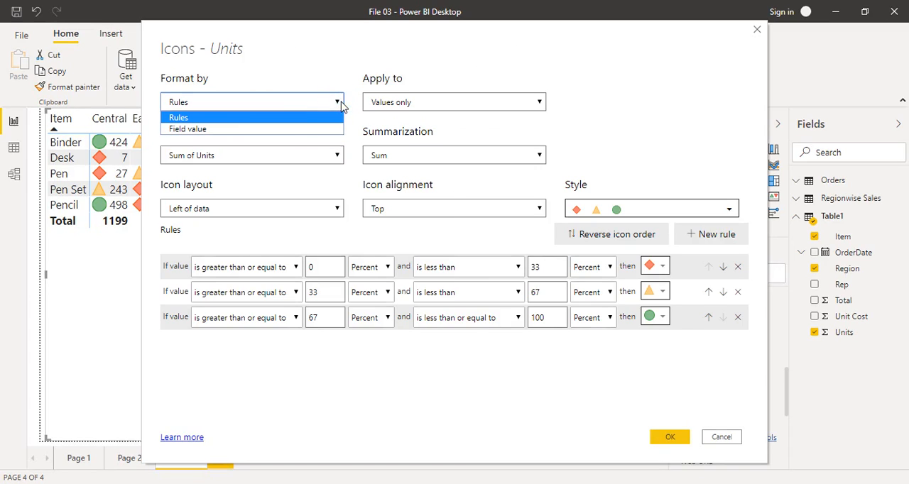
{"action": "left_click", "coordinate": [186, 118]}
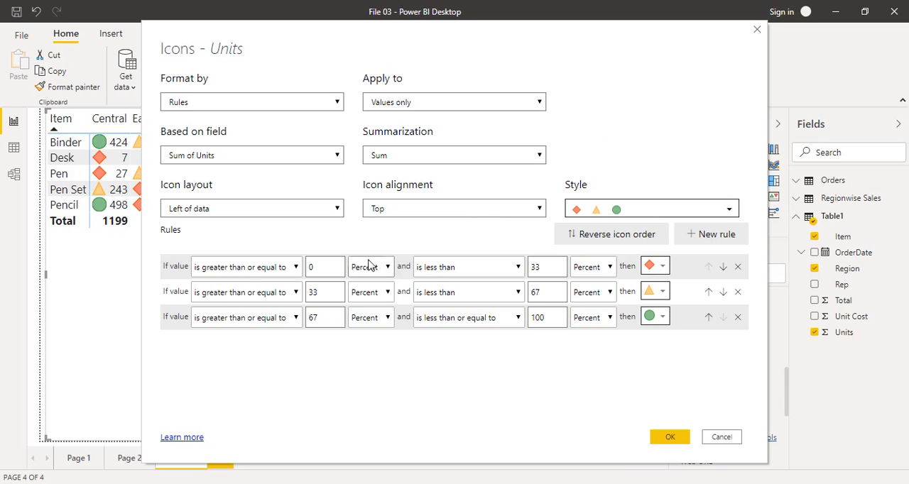
{"action": "left_click_drag", "start_coordinate": [474, 36], "coordinate": [619, 23]}
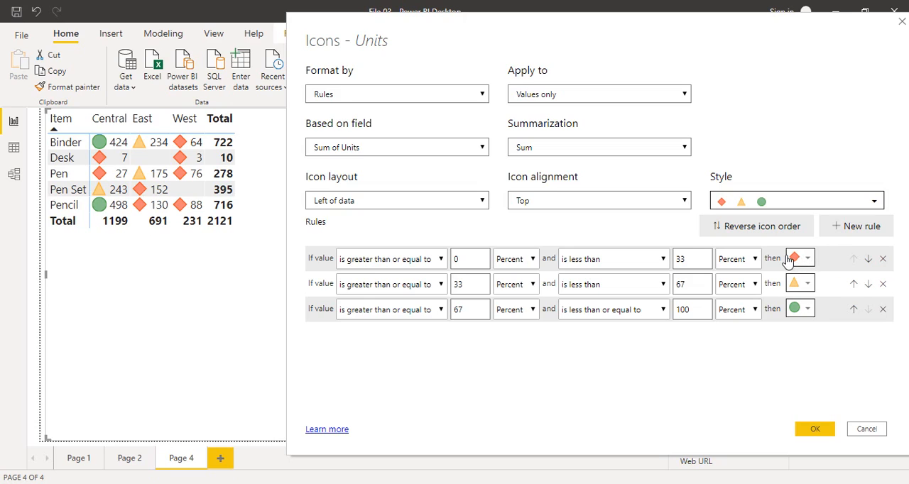
Switch the lower and upper limits of all three icon rules from Percent to Number
{"action": "left_click", "coordinate": [755, 259]}
{"action": "left_click", "coordinate": [735, 276]}
{"action": "left_click", "coordinate": [519, 261]}
{"action": "left_click", "coordinate": [522, 276]}
{"action": "left_click", "coordinate": [532, 285]}
{"action": "left_click", "coordinate": [523, 299]}
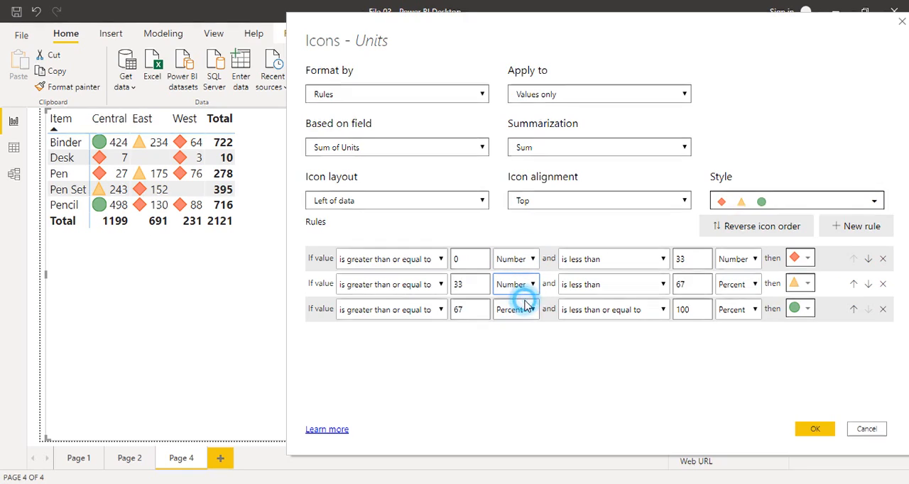
{"action": "left_click", "coordinate": [531, 309]}
{"action": "left_click", "coordinate": [525, 327]}
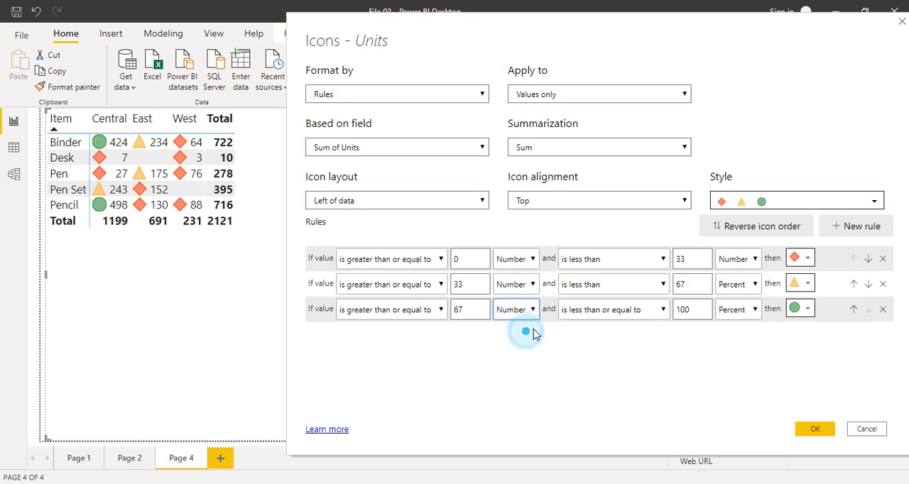
{"action": "left_click", "coordinate": [754, 286]}
{"action": "left_click", "coordinate": [732, 301]}
{"action": "left_click", "coordinate": [752, 309]}
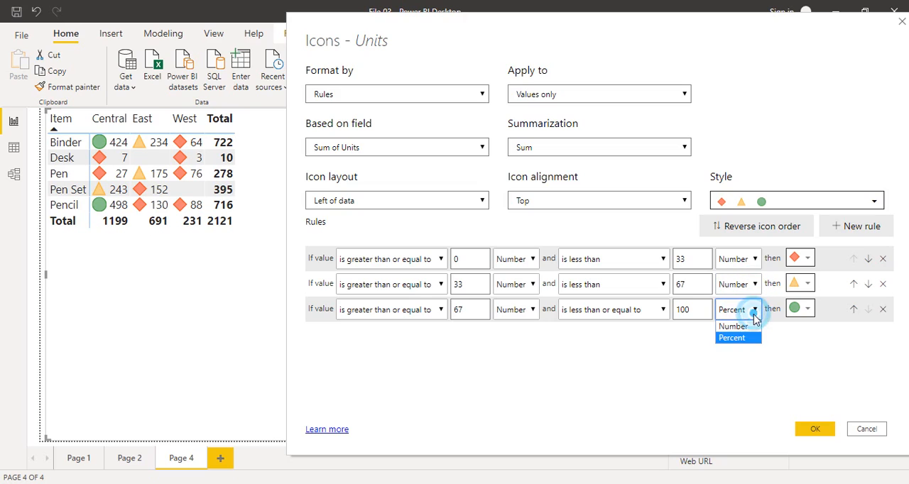
{"action": "left_click", "coordinate": [739, 325]}
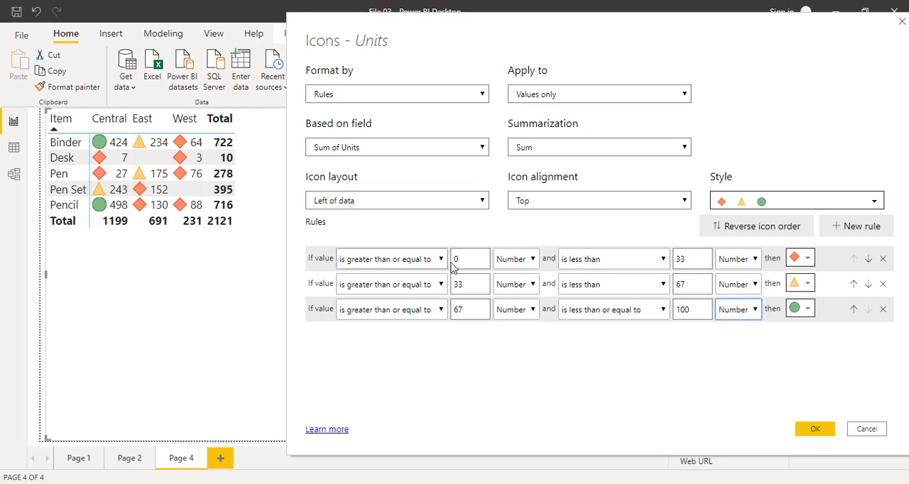
Set the icon rule ranges to 0–400, 400–800 and 800–1200
{"action": "double_click", "coordinate": [683, 260]}
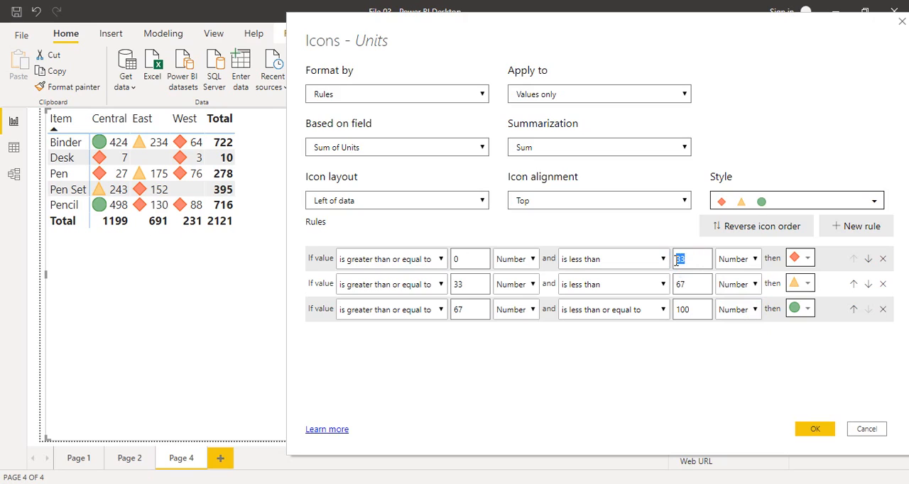
{"action": "double_click", "coordinate": [467, 284]}
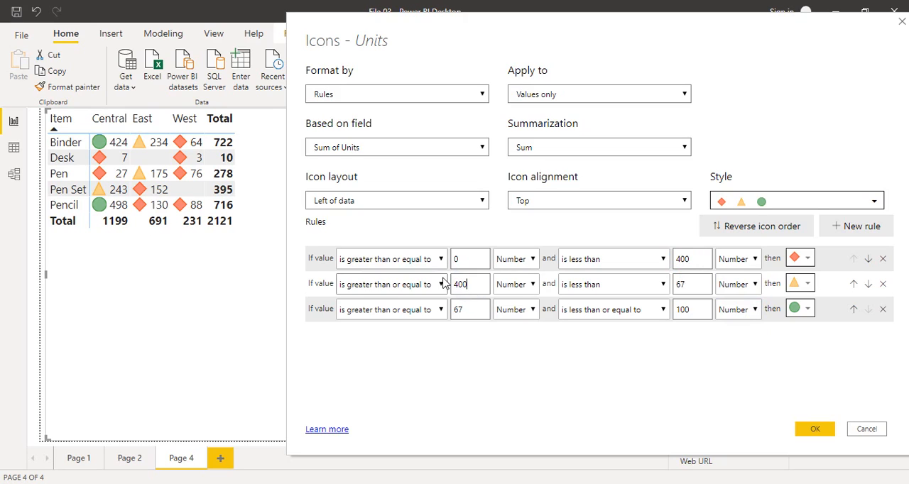
{"action": "double_click", "coordinate": [685, 284]}
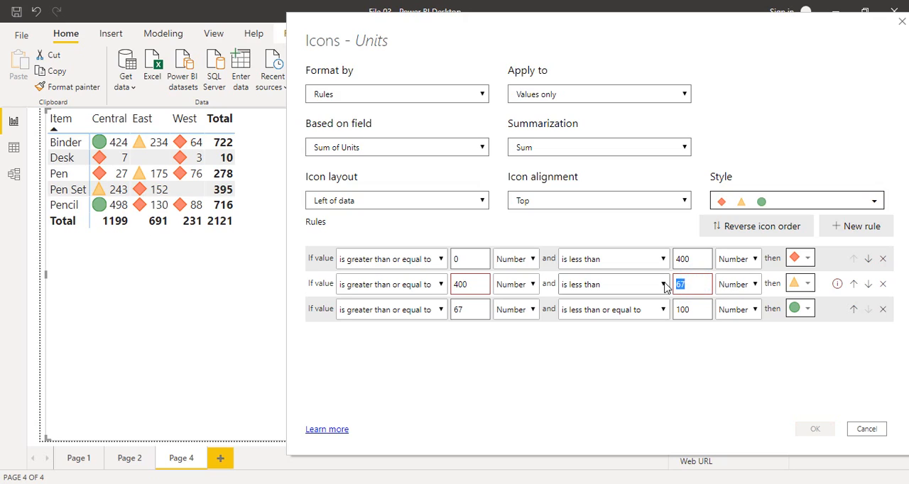
{"action": "double_click", "coordinate": [466, 310]}
{"action": "type", "text": "800"}
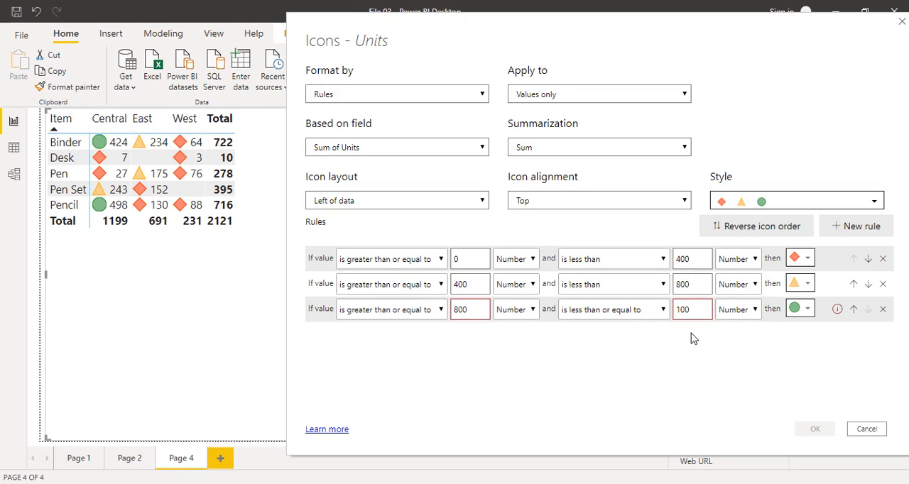
{"action": "double_click", "coordinate": [694, 309]}
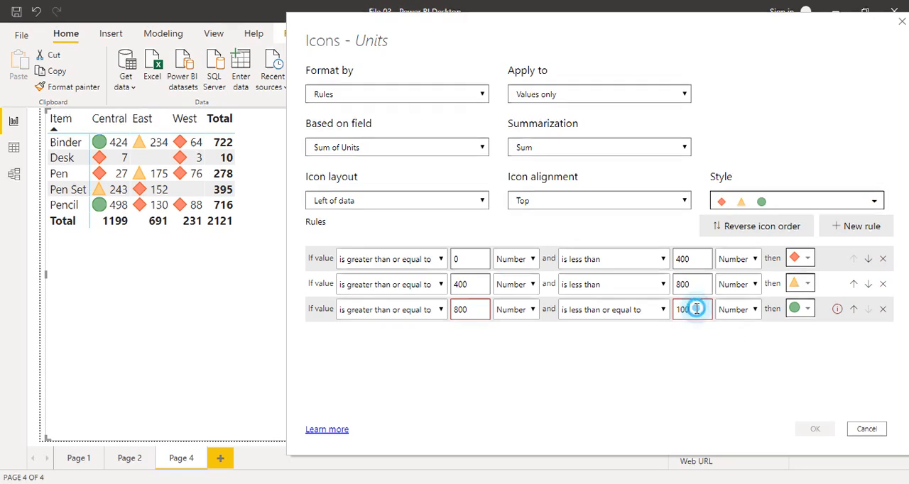
{"action": "left_click", "coordinate": [760, 380]}
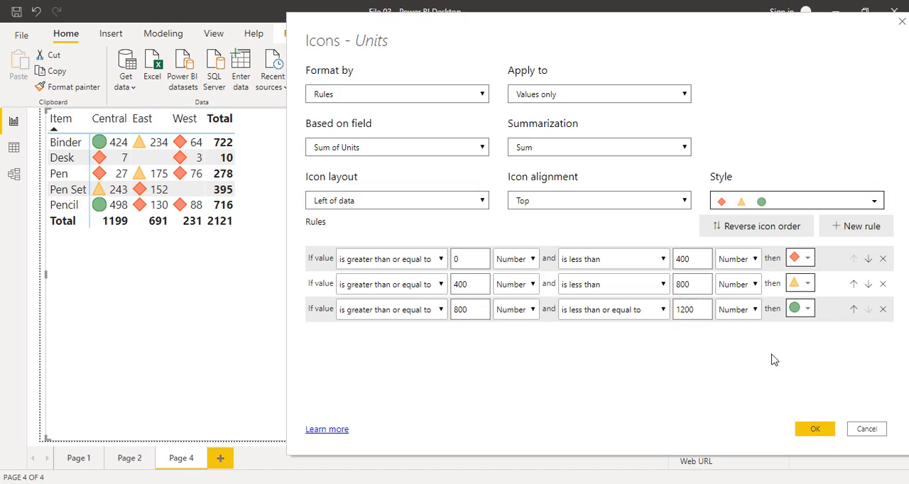
Assign a red cross, a yellow exclamation mark and a green check mark to the three icon rules in ascending order, and apply them
{"action": "left_click", "coordinate": [811, 259]}
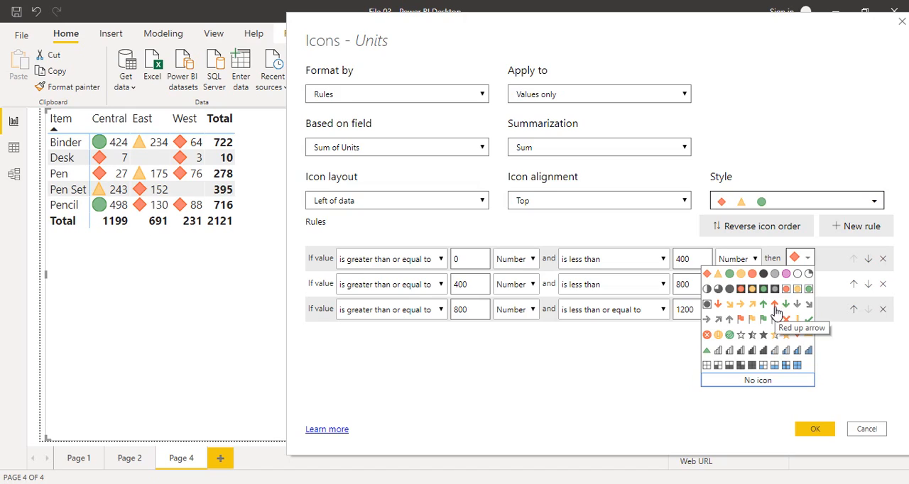
{"action": "left_click", "coordinate": [718, 303]}
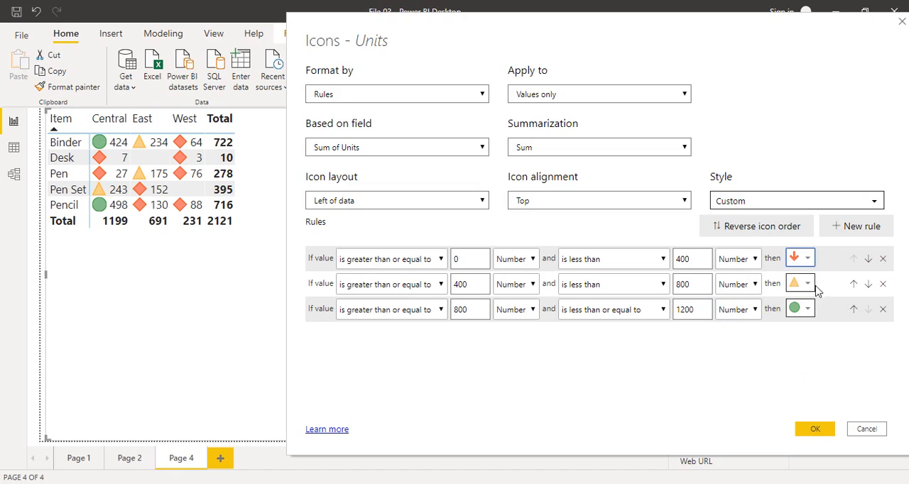
{"action": "left_click", "coordinate": [806, 284]}
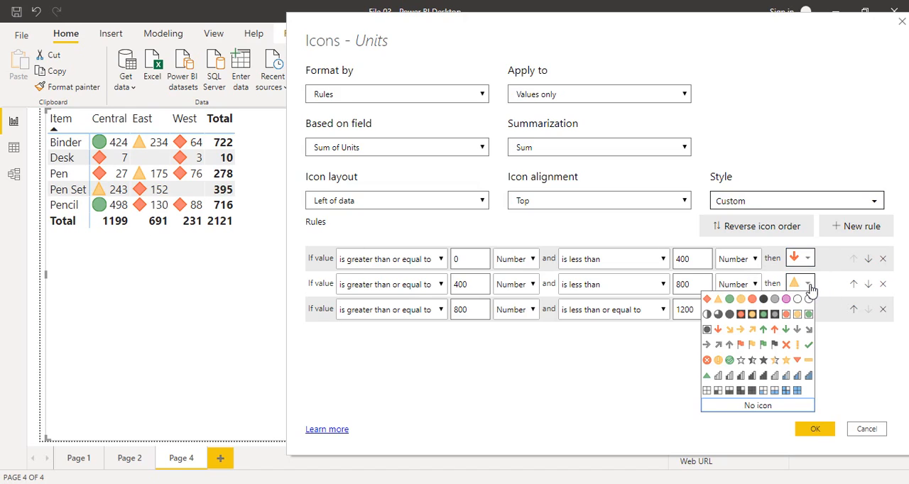
{"action": "left_click", "coordinate": [796, 345]}
{"action": "left_click", "coordinate": [814, 316]}
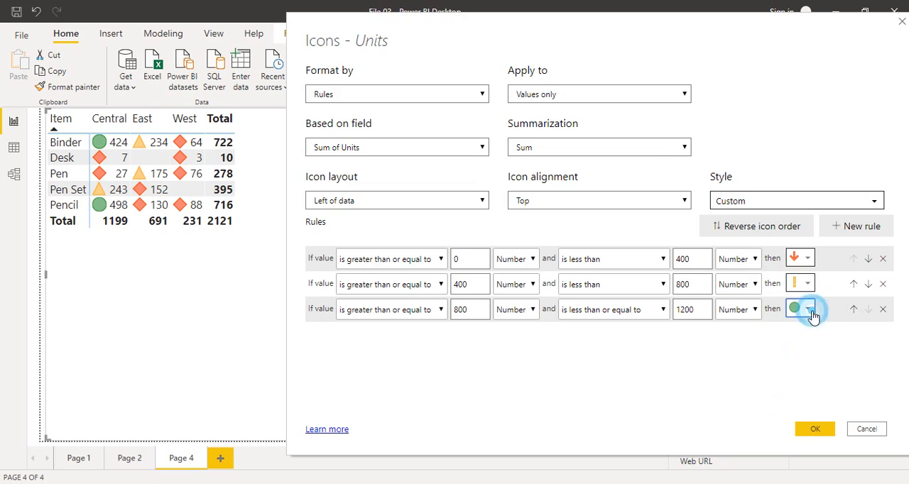
{"action": "left_click", "coordinate": [809, 368]}
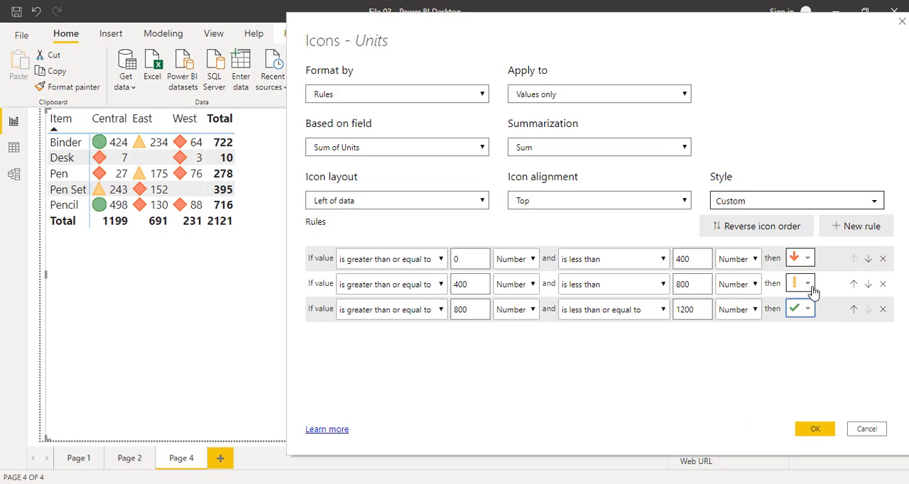
{"action": "left_click", "coordinate": [806, 259]}
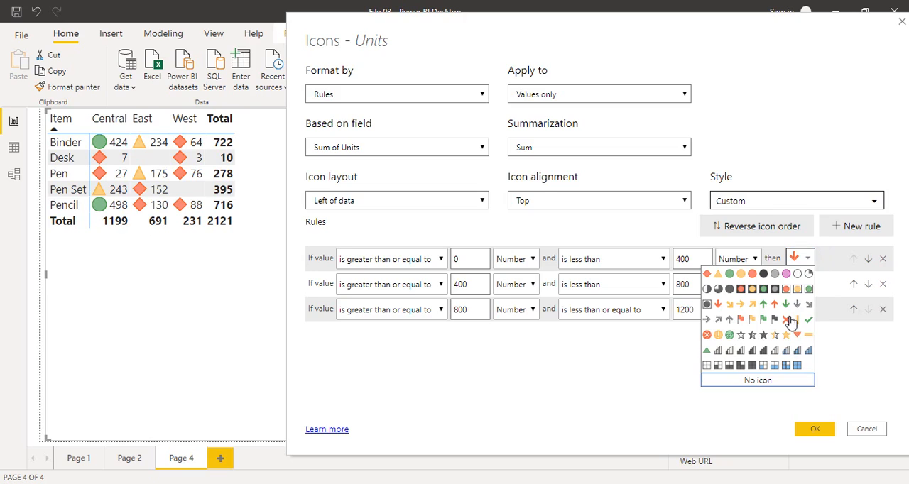
{"action": "left_click", "coordinate": [787, 319]}
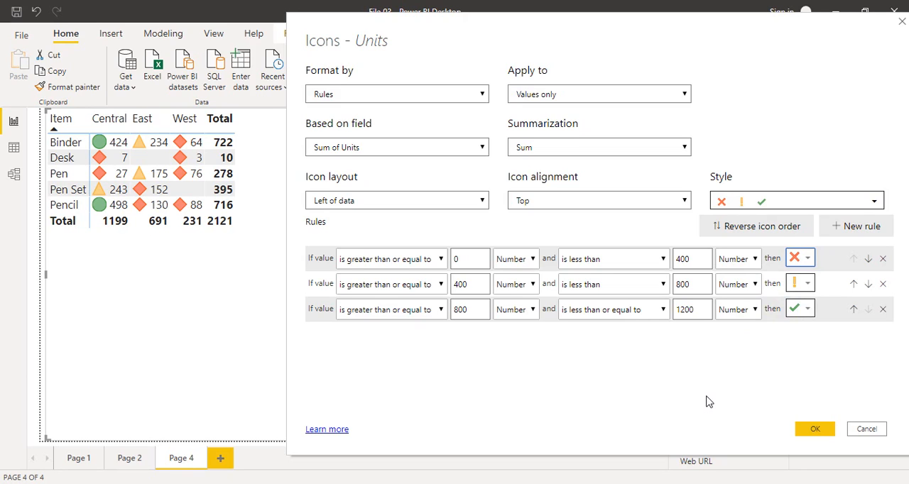
{"action": "left_click", "coordinate": [814, 428]}
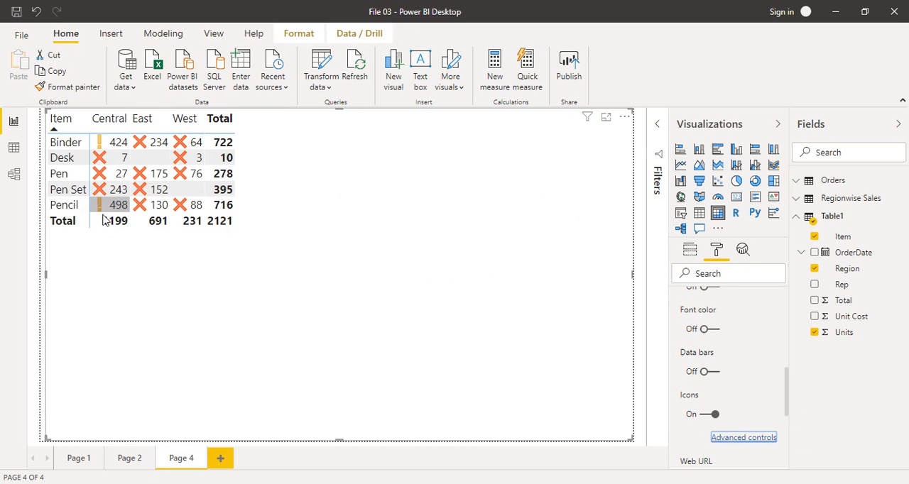
Reopen the advanced icon settings, change the middle rule's upper limit and the last rule's lower limit to 450, and apply them
{"action": "left_click", "coordinate": [720, 436]}
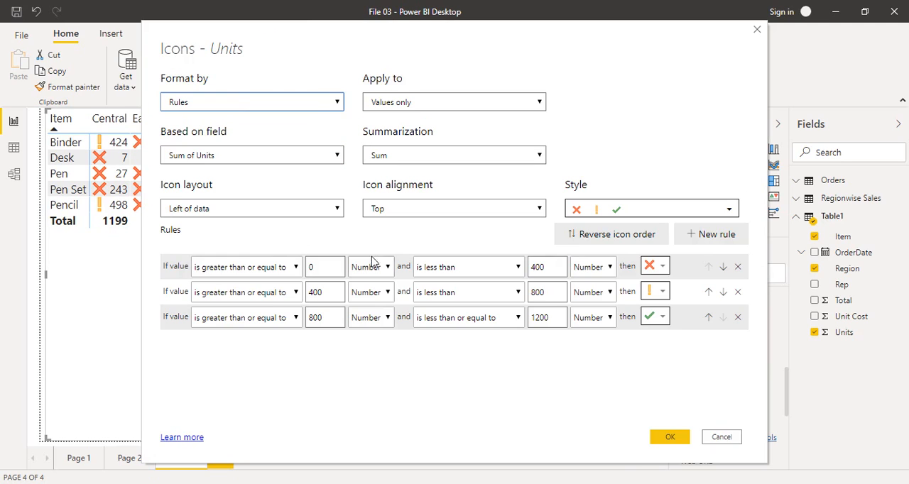
{"action": "left_click", "coordinate": [541, 291]}
{"action": "left_click_drag", "start_coordinate": [541, 291], "coordinate": [530, 292]}
{"action": "type", "text": "450"}
{"action": "left_click_drag", "start_coordinate": [323, 318], "coordinate": [289, 321]}
{"action": "type", "text": "4"}
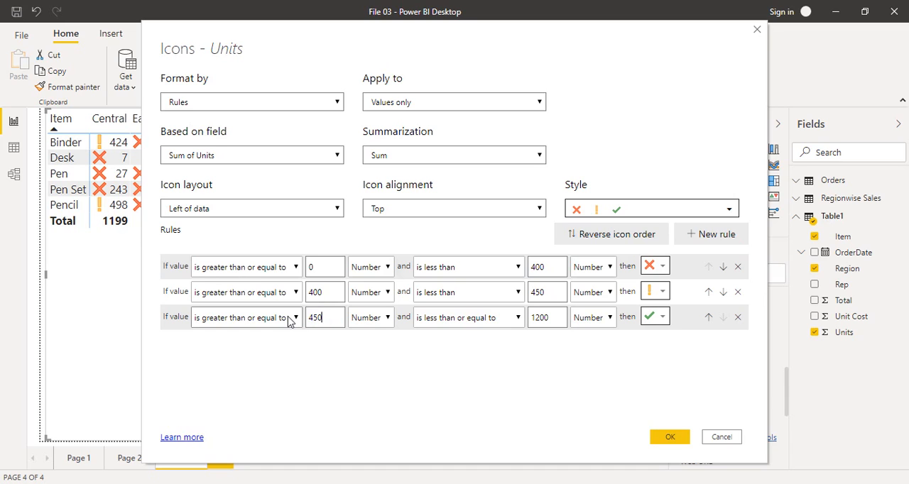
{"action": "type", "text": "50"}
{"action": "left_click", "coordinate": [668, 436]}
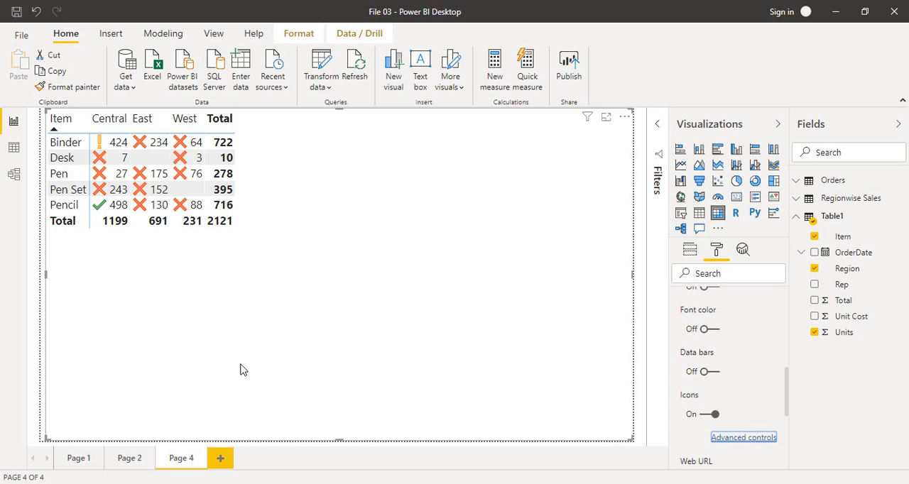
Turn off the icons for the Units values and turn on data bars instead
{"action": "left_click", "coordinate": [713, 414]}
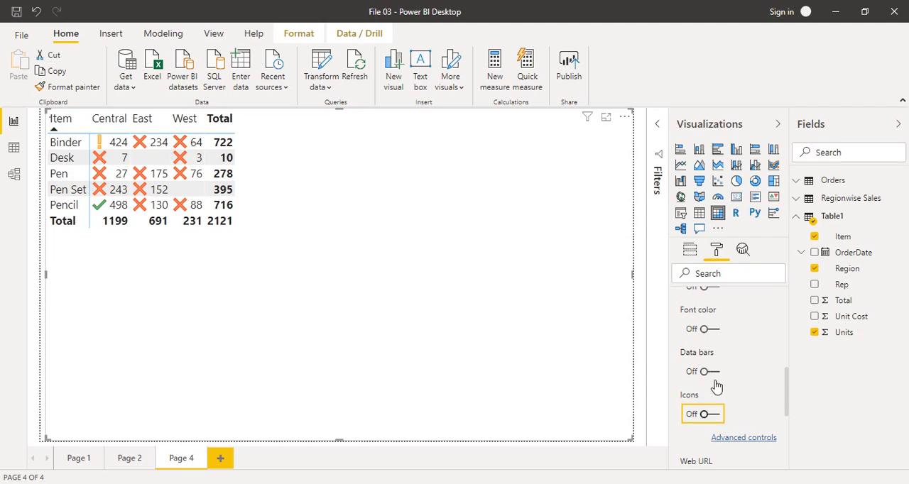
{"action": "left_click", "coordinate": [708, 371]}
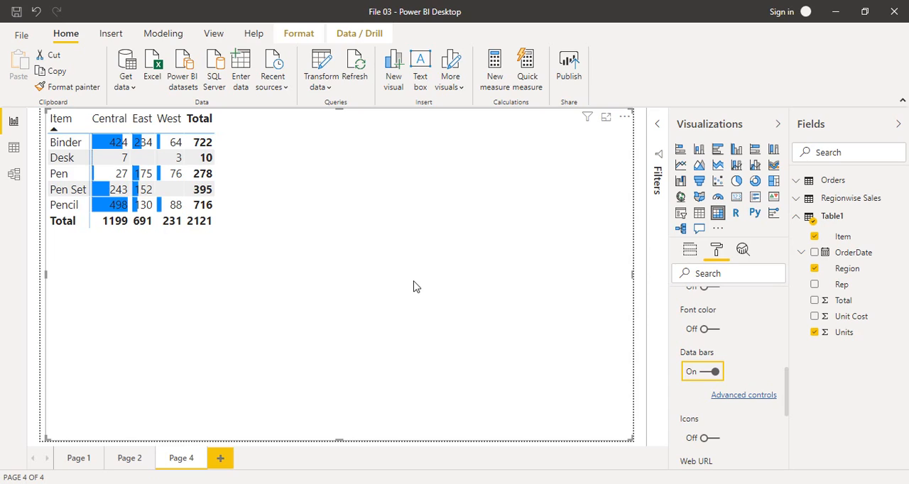
Customize the current theme by raising its general text font size two increments, apply it, and show the page gridlines
{"action": "left_click", "coordinate": [215, 34]}
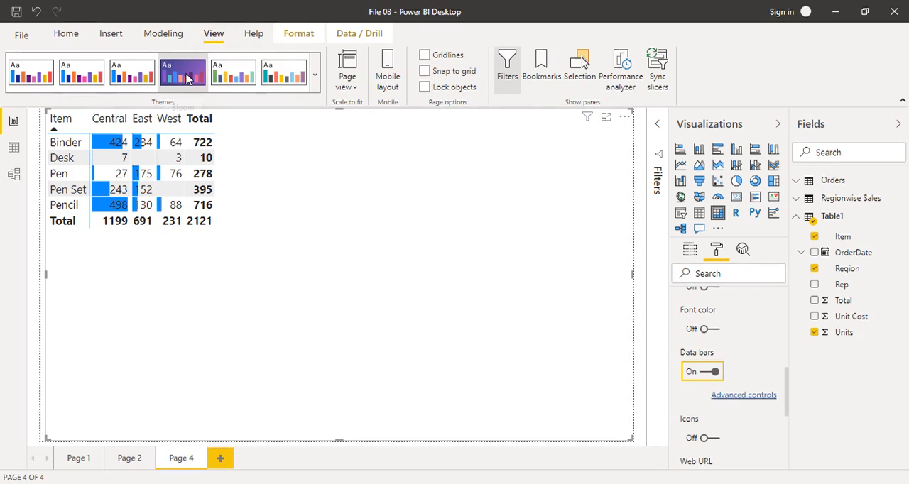
{"action": "left_click", "coordinate": [314, 76]}
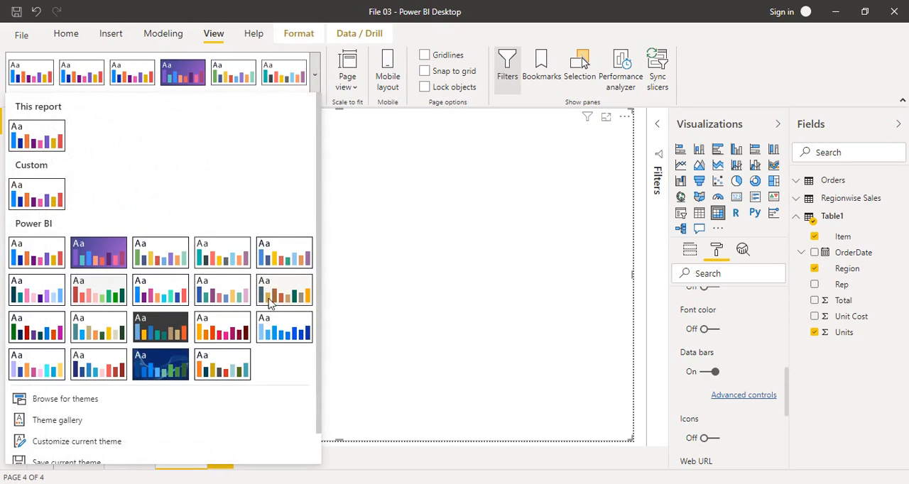
{"action": "left_click", "coordinate": [121, 441]}
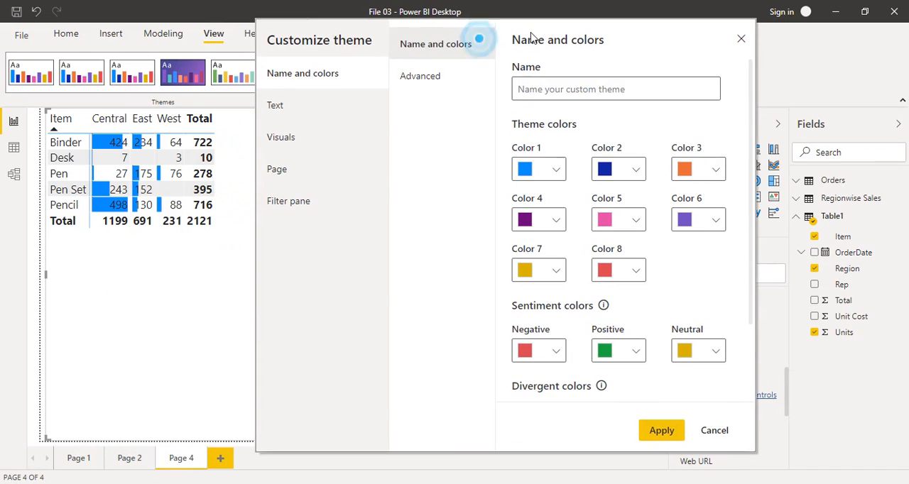
{"action": "left_click", "coordinate": [292, 104]}
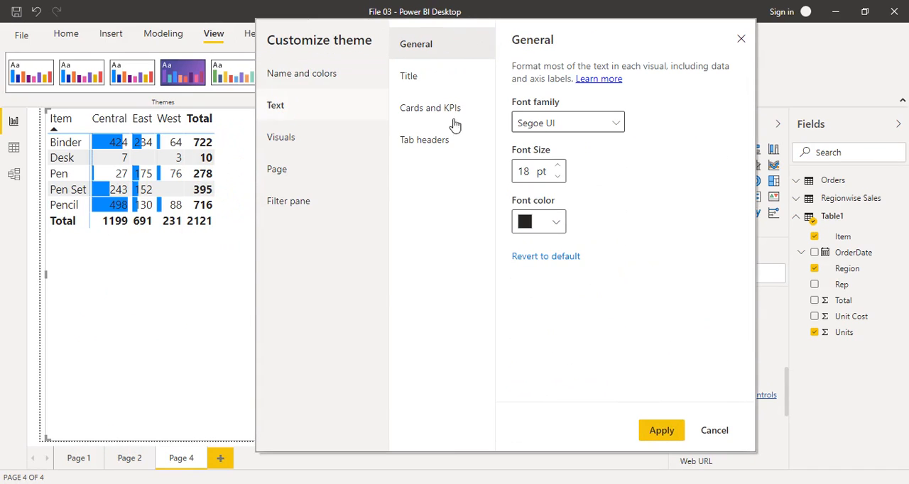
{"action": "left_click", "coordinate": [557, 168]}
{"action": "left_click", "coordinate": [557, 169]}
{"action": "left_click", "coordinate": [654, 436]}
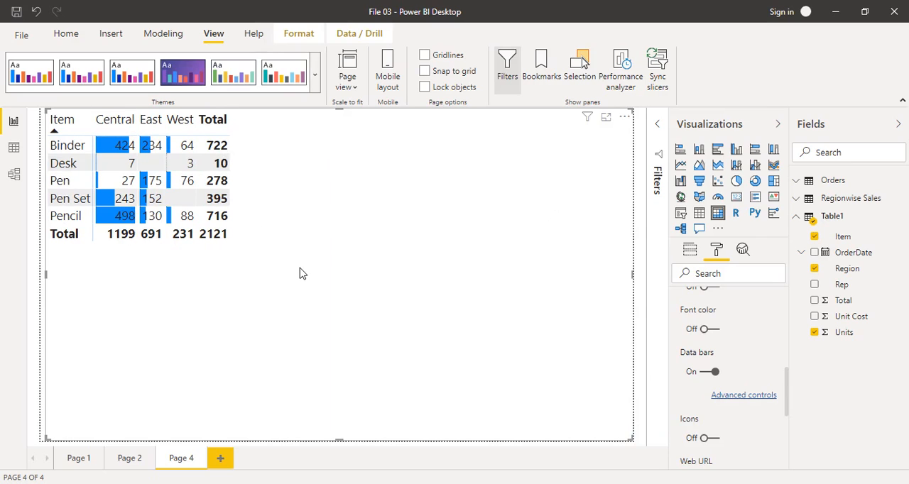
{"action": "left_click", "coordinate": [425, 55]}
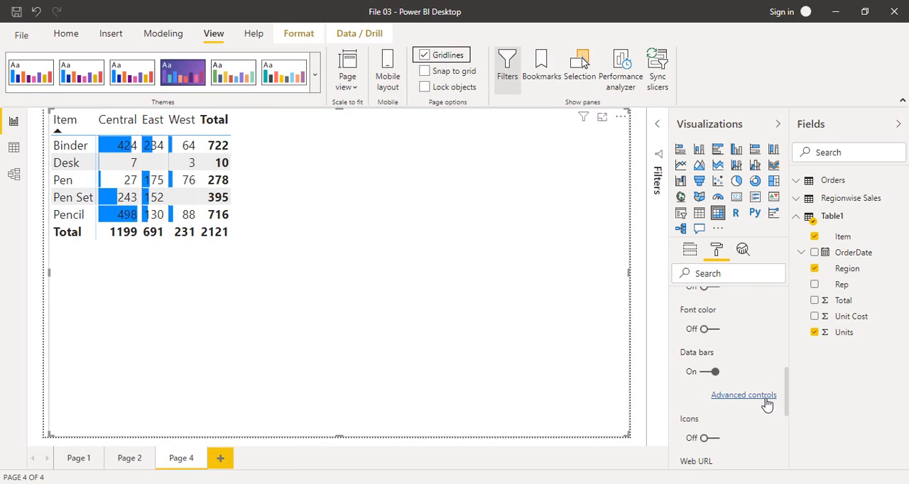
Set the background color of the matrix's column headers to blue
{"action": "left_click_drag", "start_coordinate": [786, 389], "coordinate": [783, 310]}
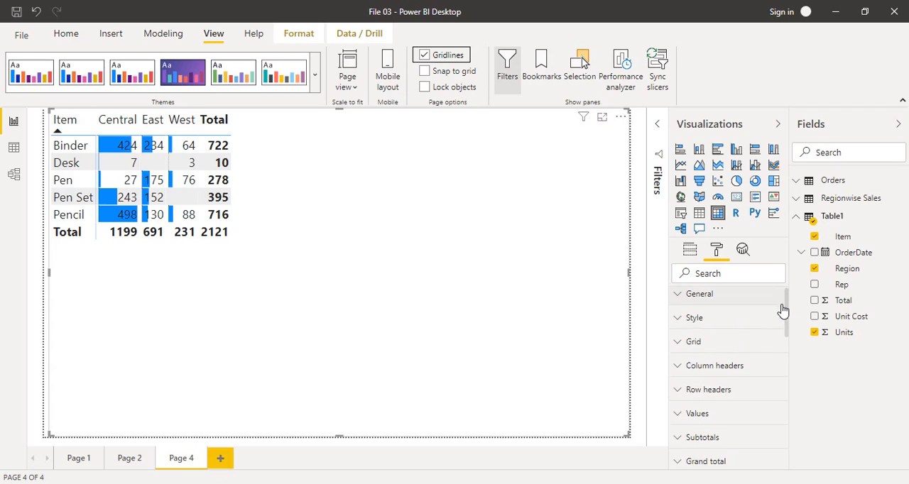
{"action": "left_click", "coordinate": [685, 369]}
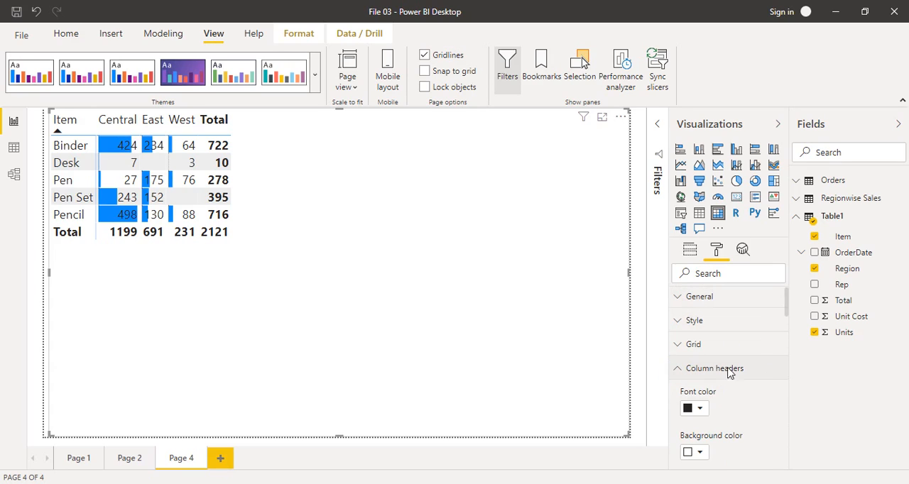
{"action": "left_click", "coordinate": [697, 452]}
{"action": "left_click", "coordinate": [700, 397]}
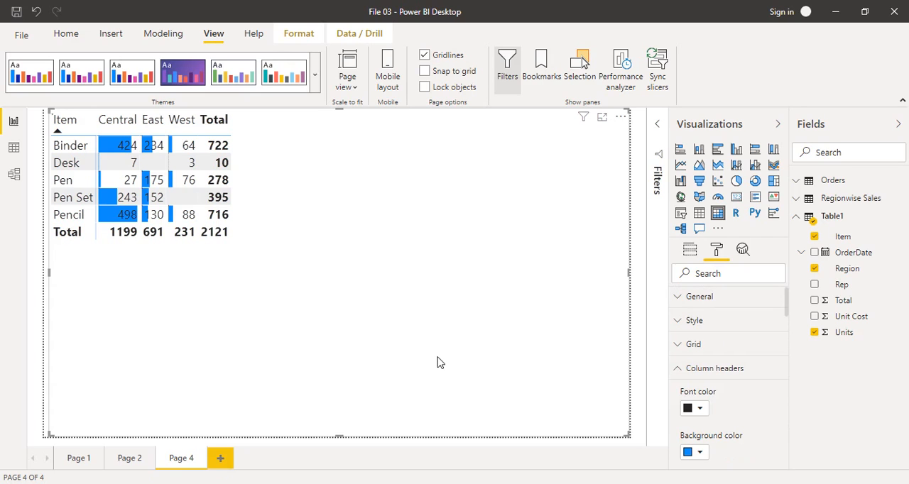